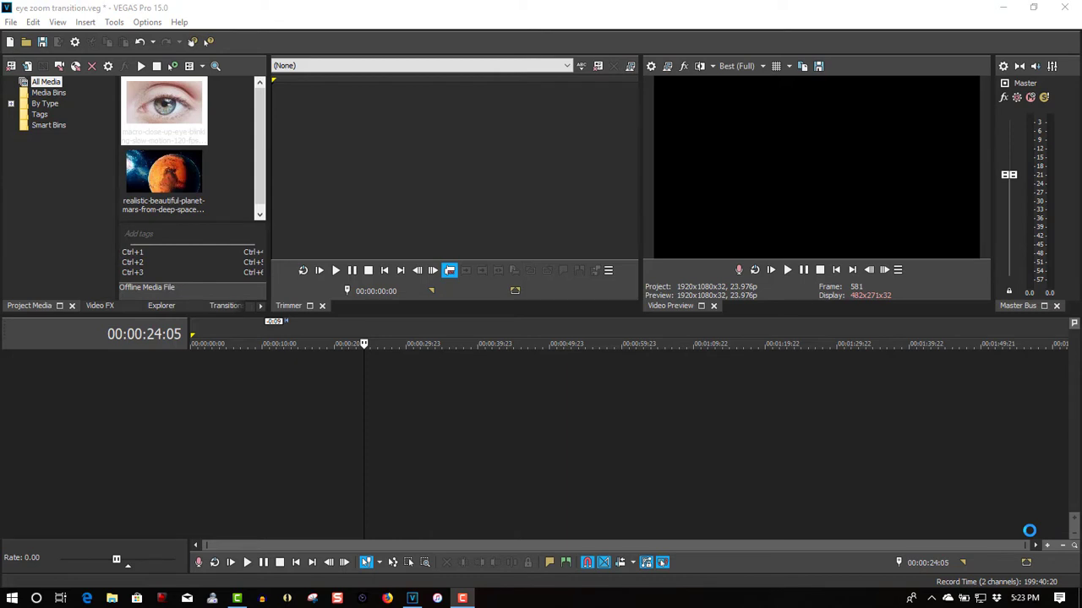
Place the eye close-up clip at the timeline start and play it back to 00:00:14:08
{"action": "left_click_drag", "start_coordinate": [162, 103], "coordinate": [193, 387]}
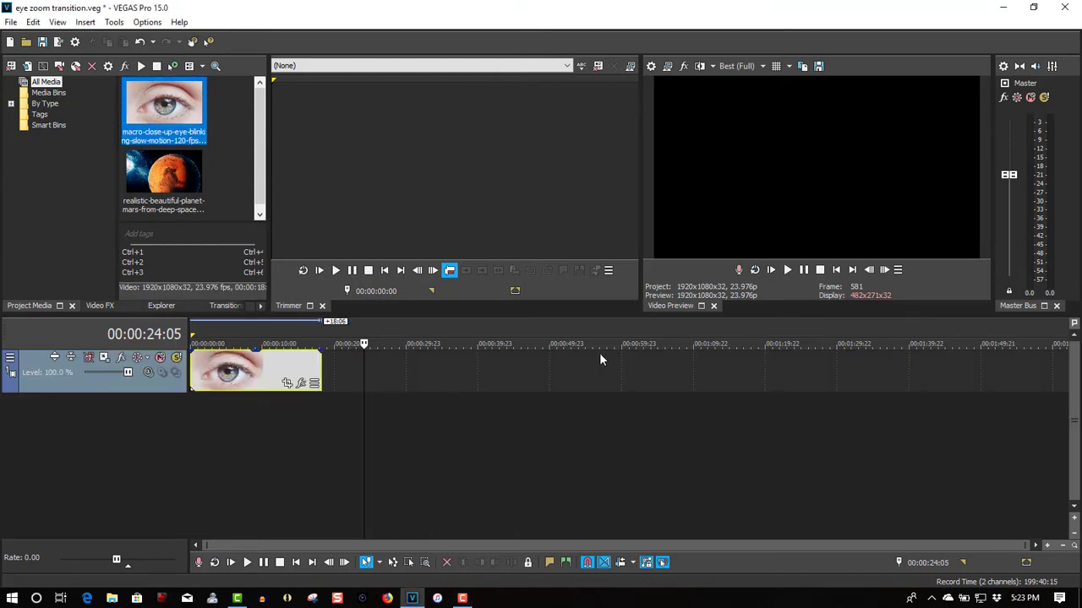
{"action": "left_click", "coordinate": [836, 269]}
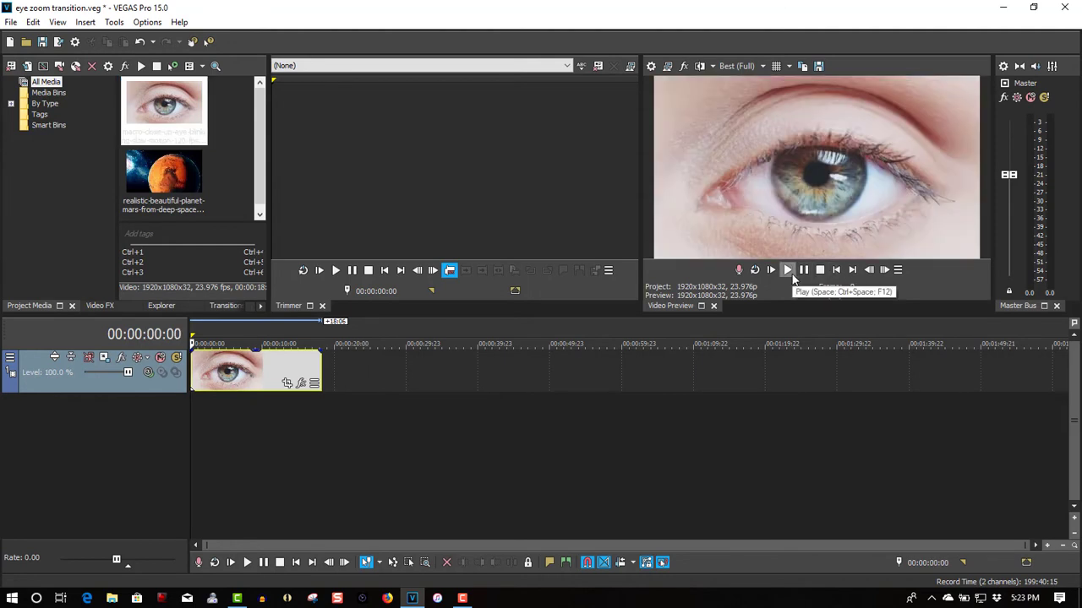
{"action": "left_click", "coordinate": [790, 271]}
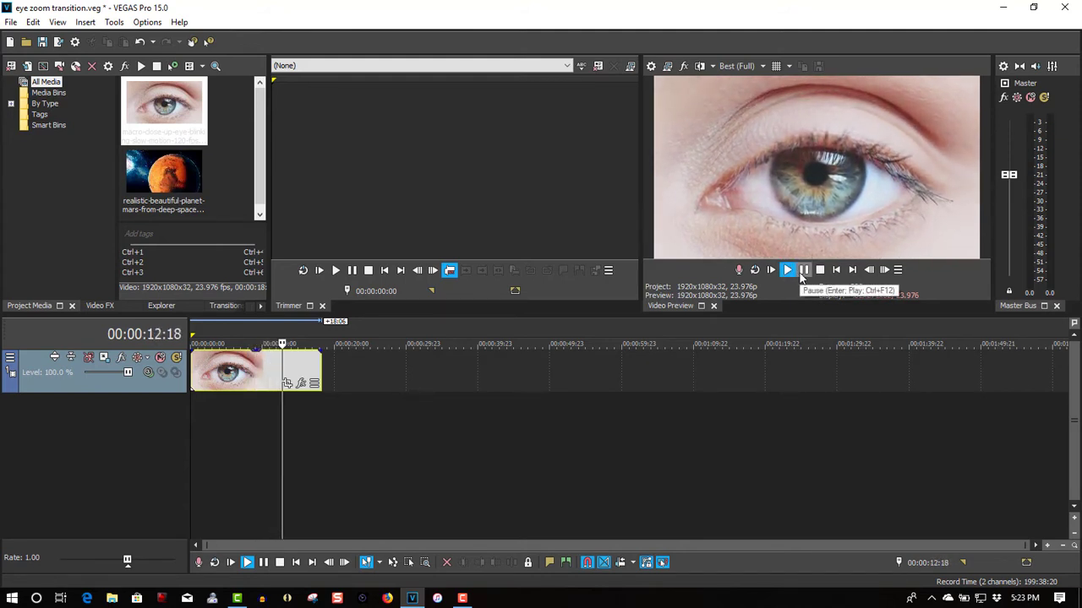
{"action": "left_click", "coordinate": [802, 272]}
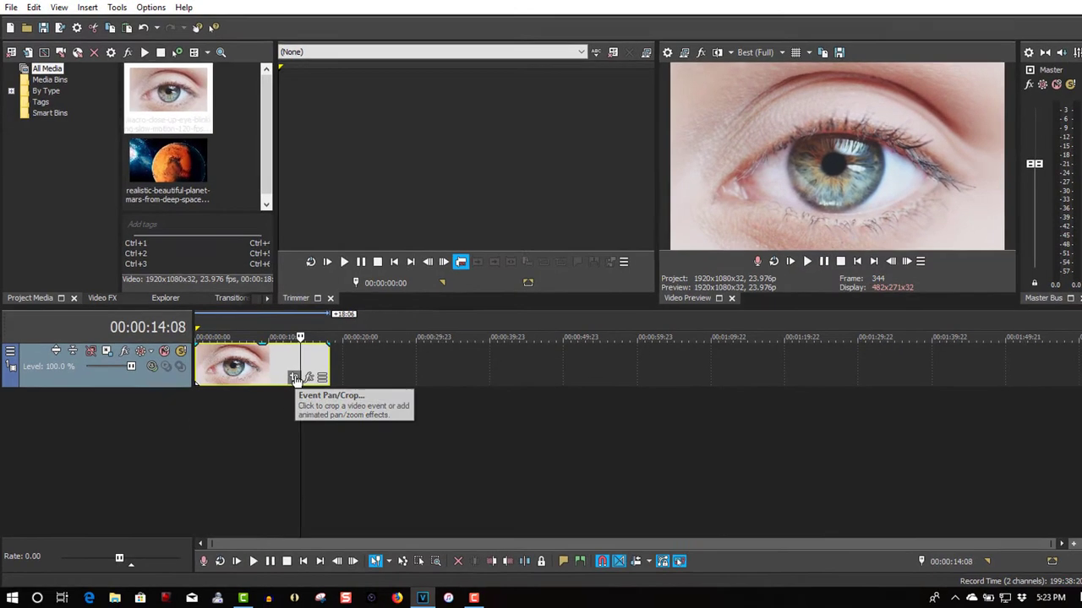
Enable Mask in the eye clip's Pan/Crop and set mask keyframes at 00:00:16:00 and 00:00:16:22
{"action": "left_click", "coordinate": [287, 383]}
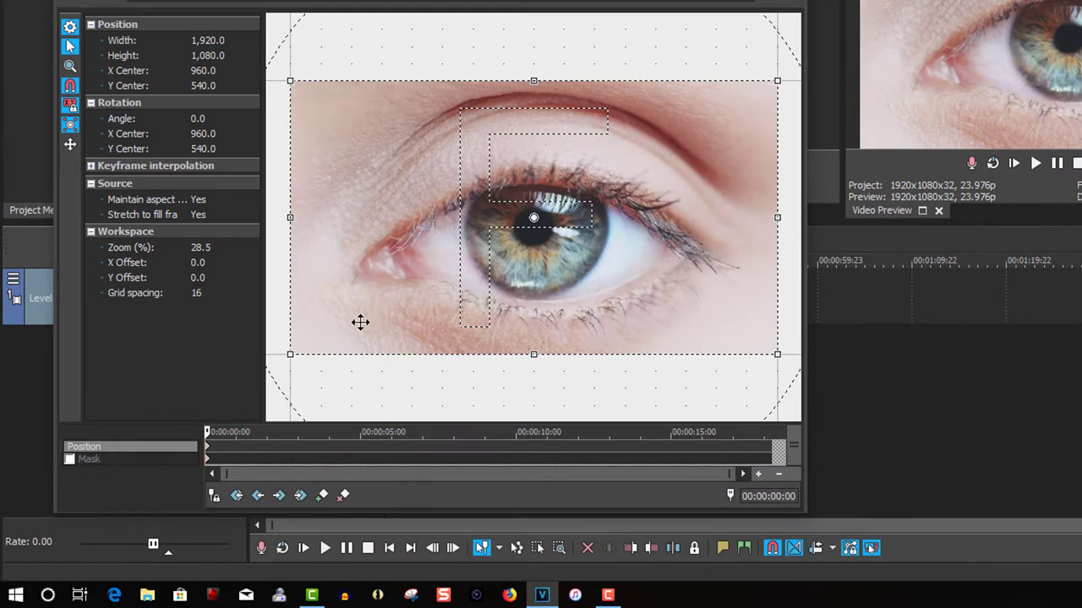
{"action": "left_click", "coordinate": [69, 460]}
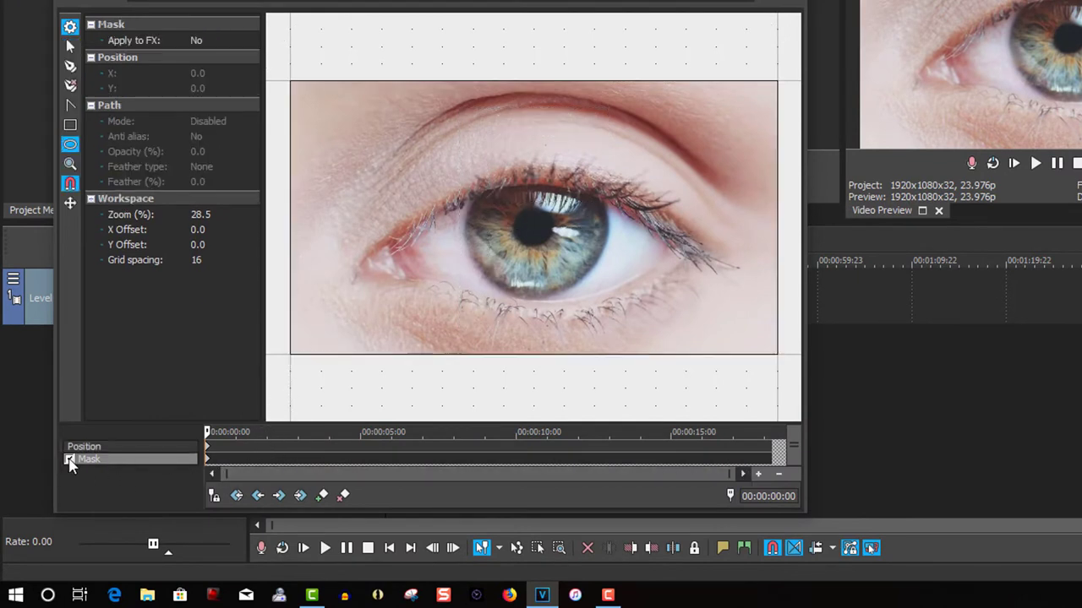
{"action": "left_click", "coordinate": [702, 462]}
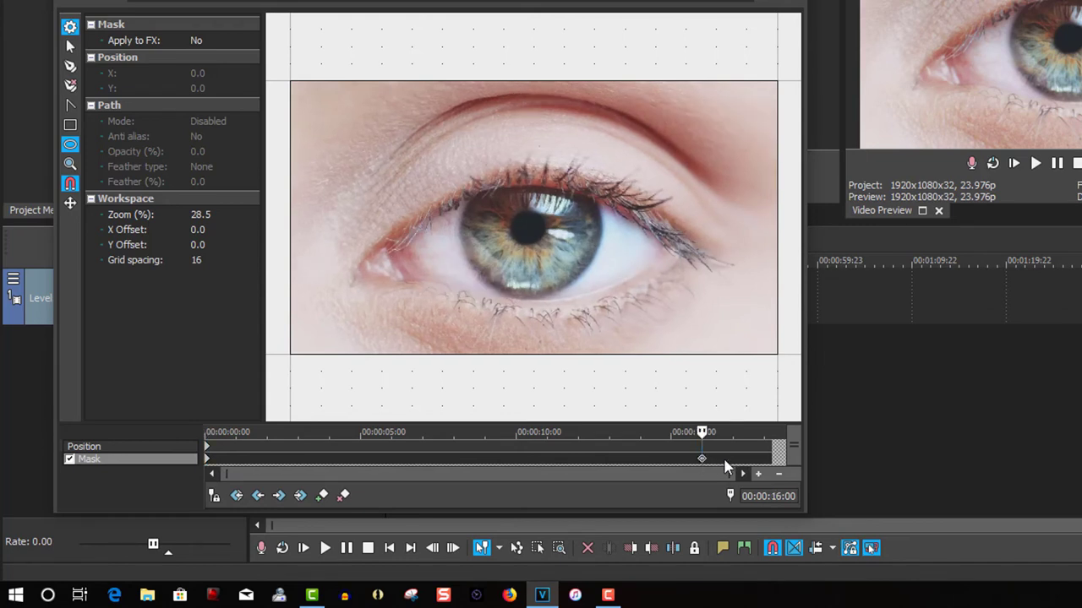
{"action": "left_click", "coordinate": [732, 467]}
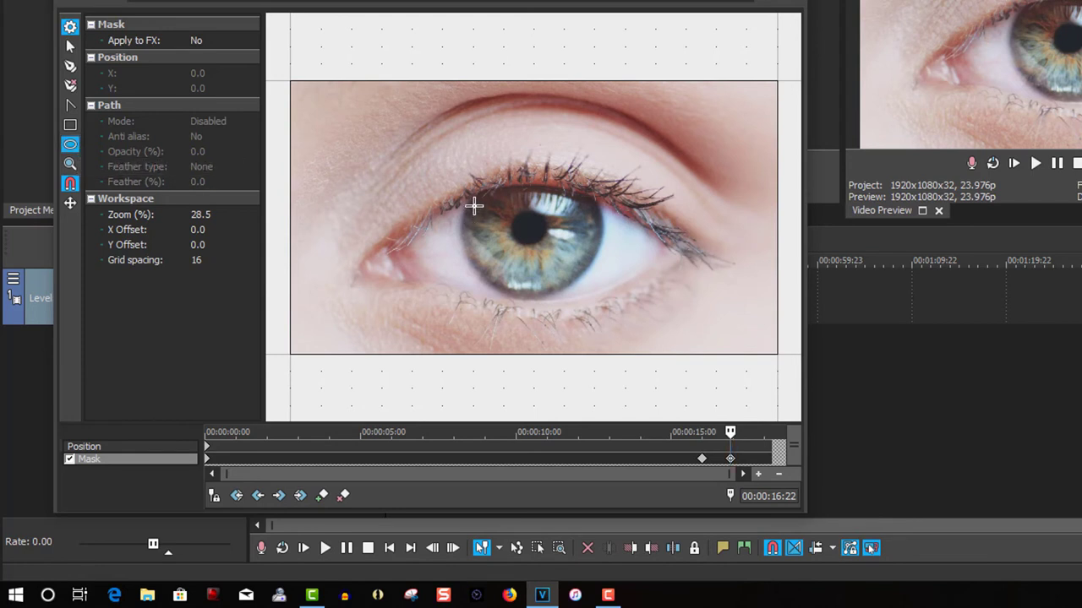
Draw an oval mask over the iris, set to Negative mode with Both feathering at 10%
{"action": "left_click_drag", "start_coordinate": [482, 196], "coordinate": [594, 302]}
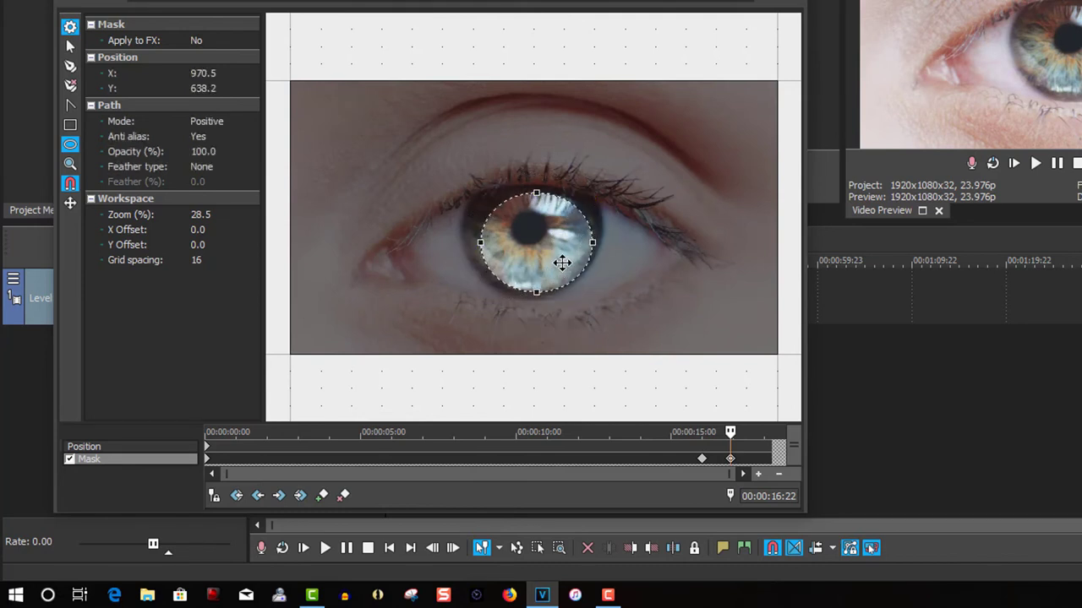
{"action": "left_click_drag", "start_coordinate": [562, 262], "coordinate": [557, 261]}
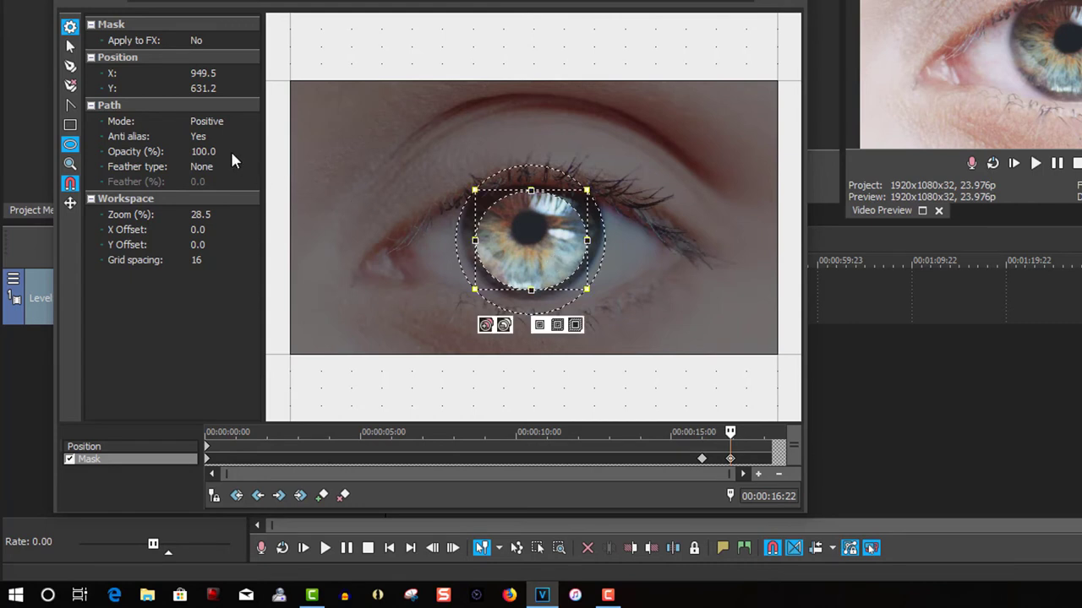
{"action": "left_click", "coordinate": [209, 126]}
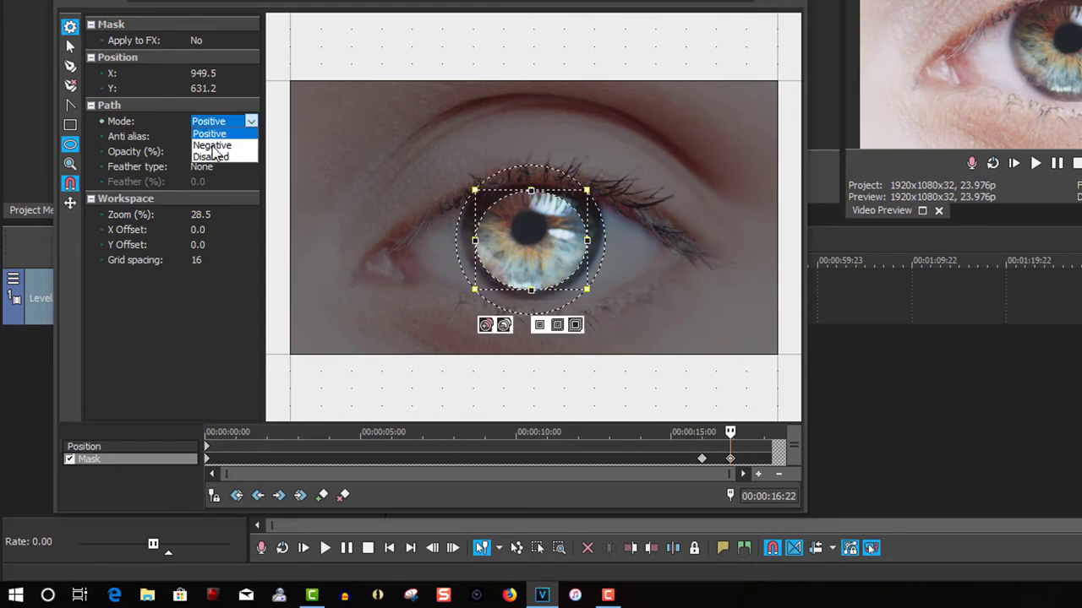
{"action": "left_click", "coordinate": [213, 145]}
{"action": "left_click", "coordinate": [213, 168]}
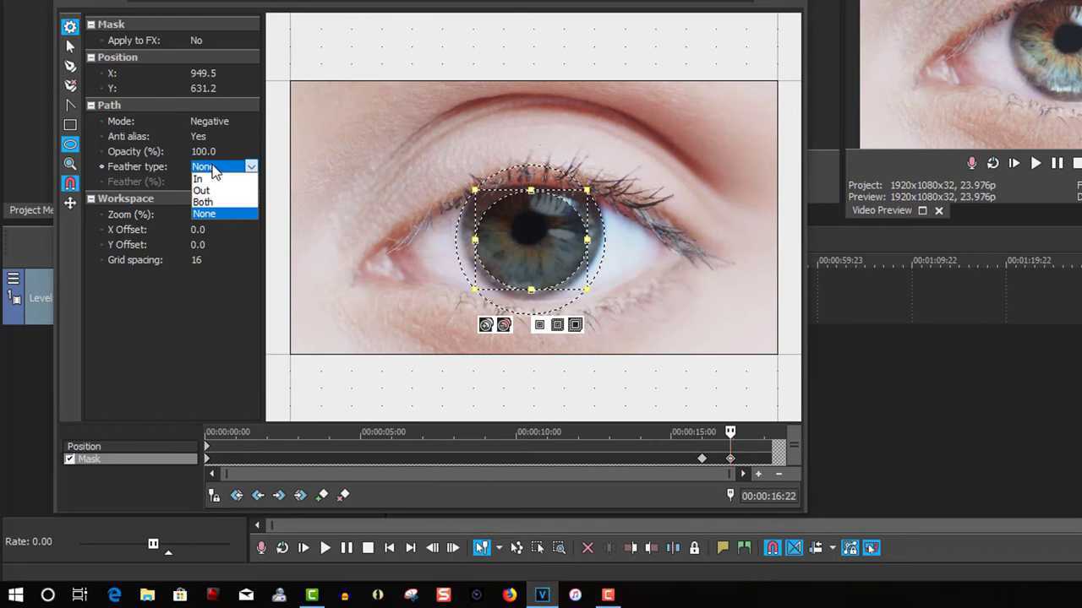
{"action": "left_click", "coordinate": [213, 211]}
{"action": "left_click", "coordinate": [209, 183]}
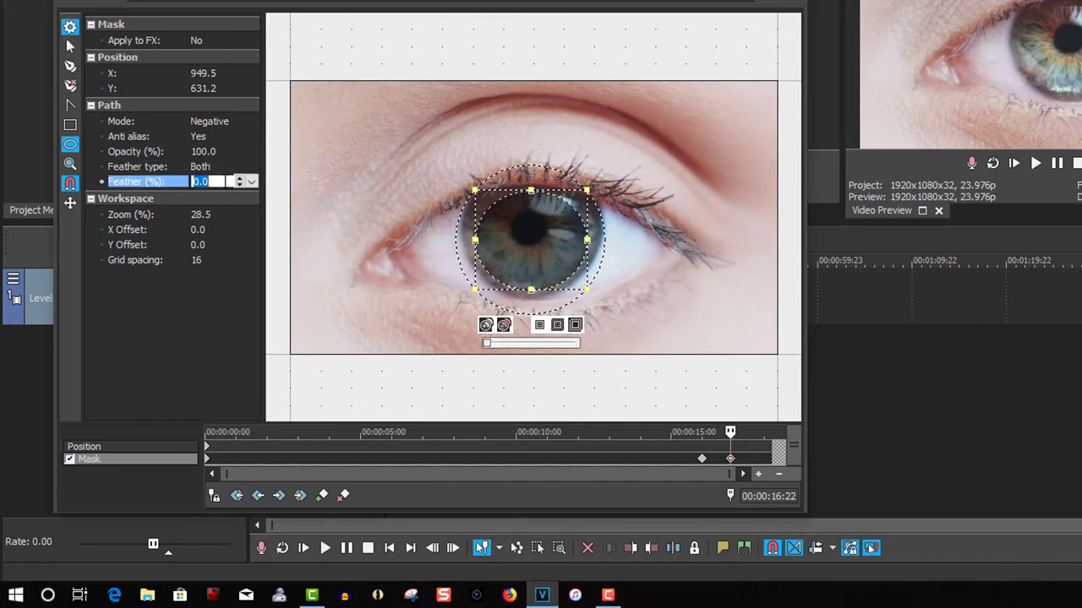
{"action": "type", "text": "10"}
{"action": "key", "text": "Return"}
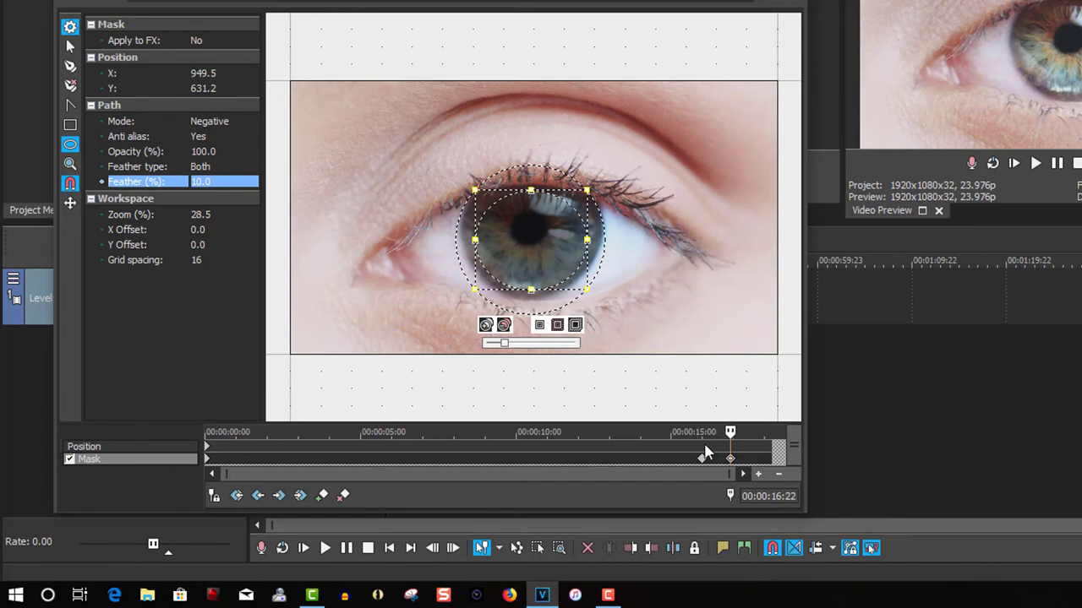
Keyframe Position at 00:00:16:00, then shrink the frame to 240×135 around the pupil at 00:00:18:06
{"action": "left_click", "coordinate": [167, 447]}
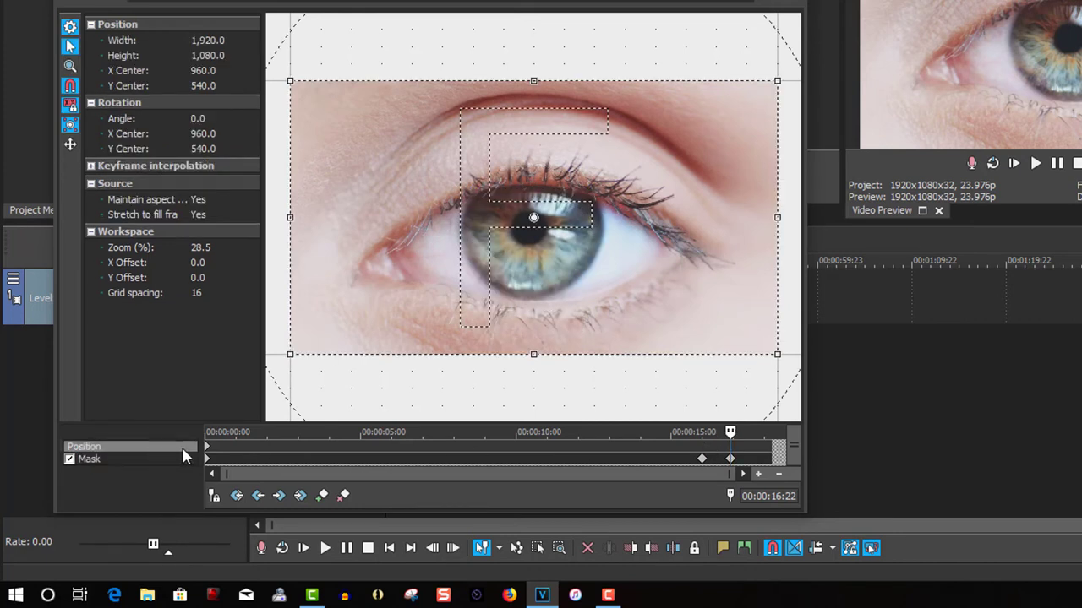
{"action": "left_click", "coordinate": [701, 454]}
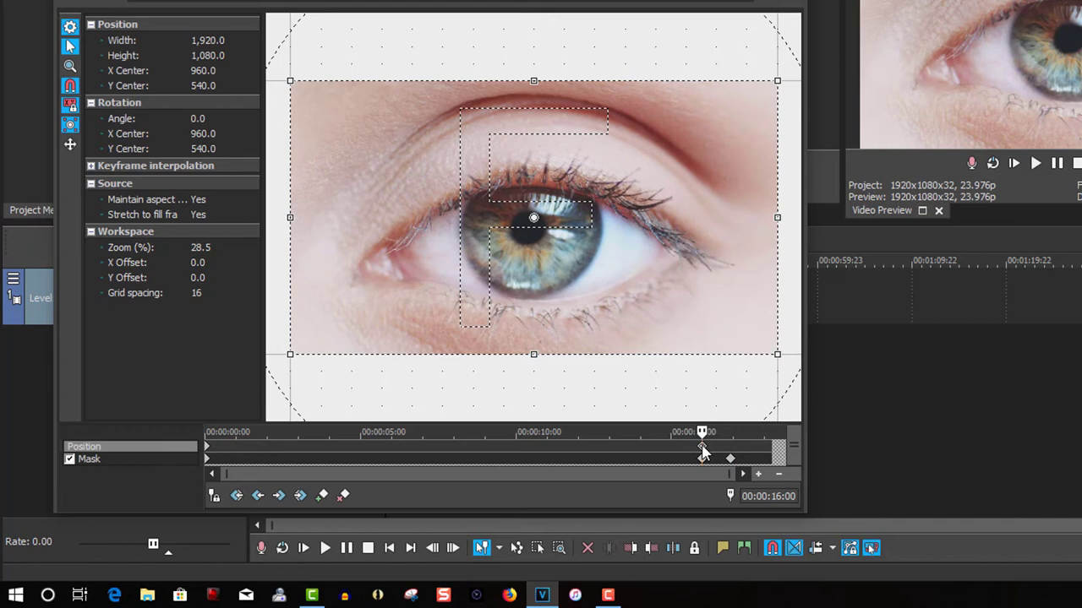
{"action": "left_click_drag", "start_coordinate": [701, 432], "coordinate": [772, 432]}
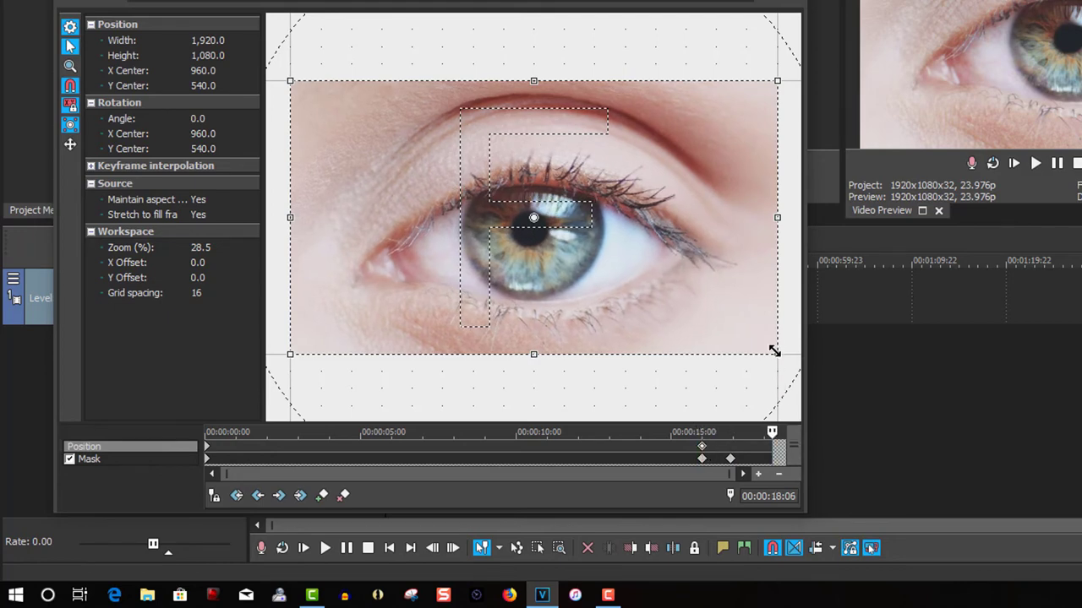
{"action": "left_click_drag", "start_coordinate": [774, 351], "coordinate": [580, 259]}
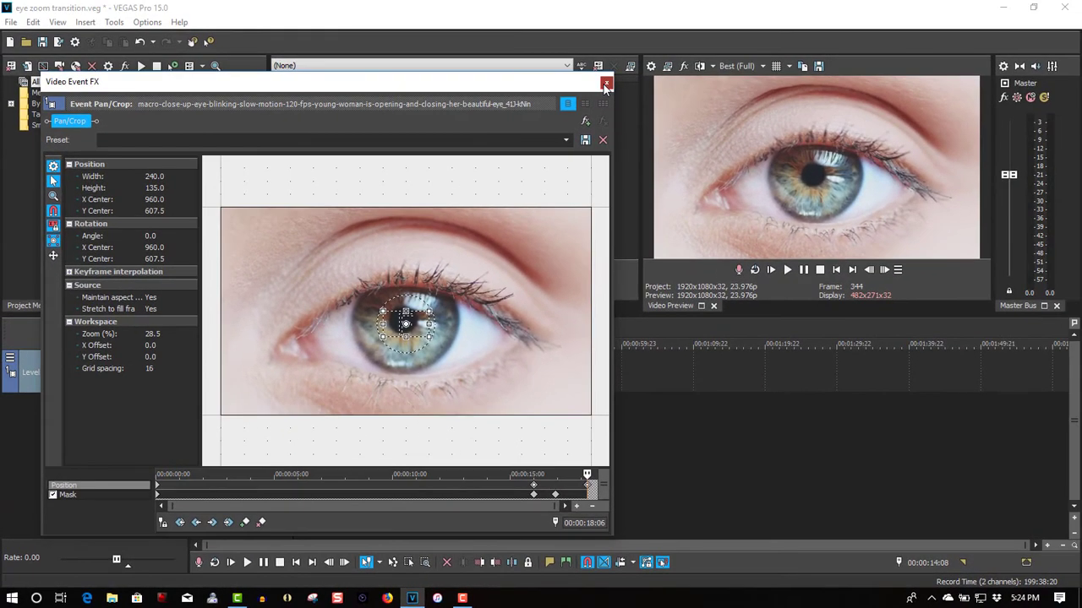
Close the effects window and insert a new video track above the eye clip
{"action": "left_click", "coordinate": [607, 82]}
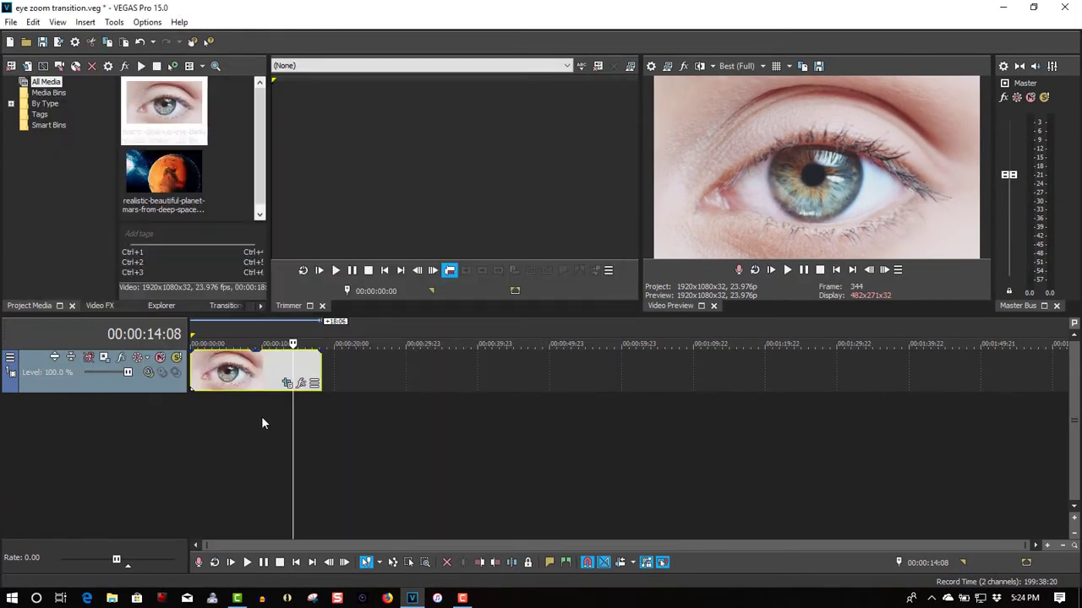
{"action": "right_click", "coordinate": [361, 377]}
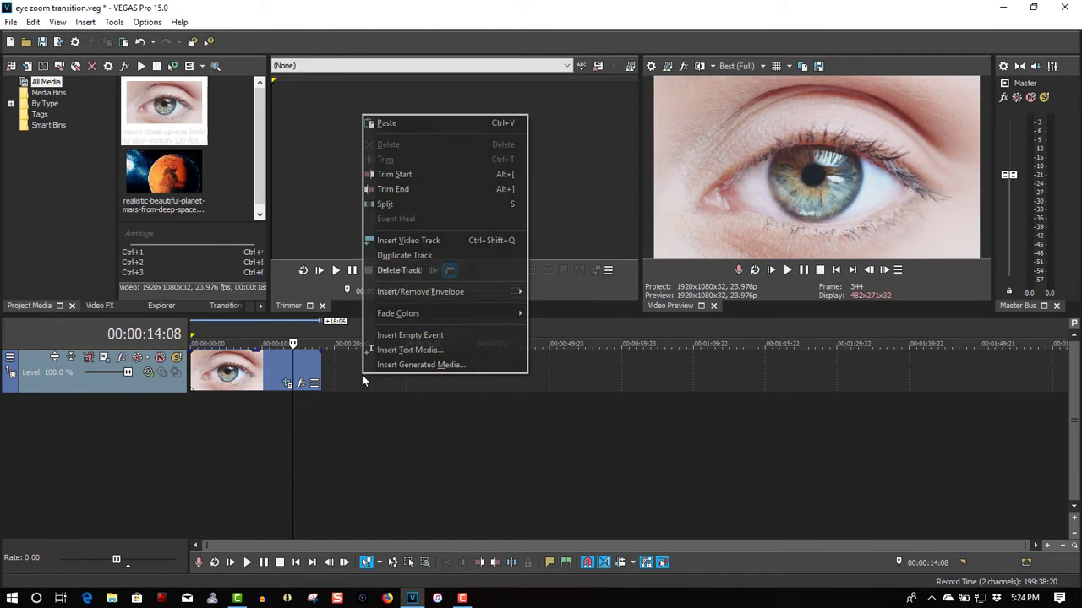
{"action": "left_click", "coordinate": [413, 244]}
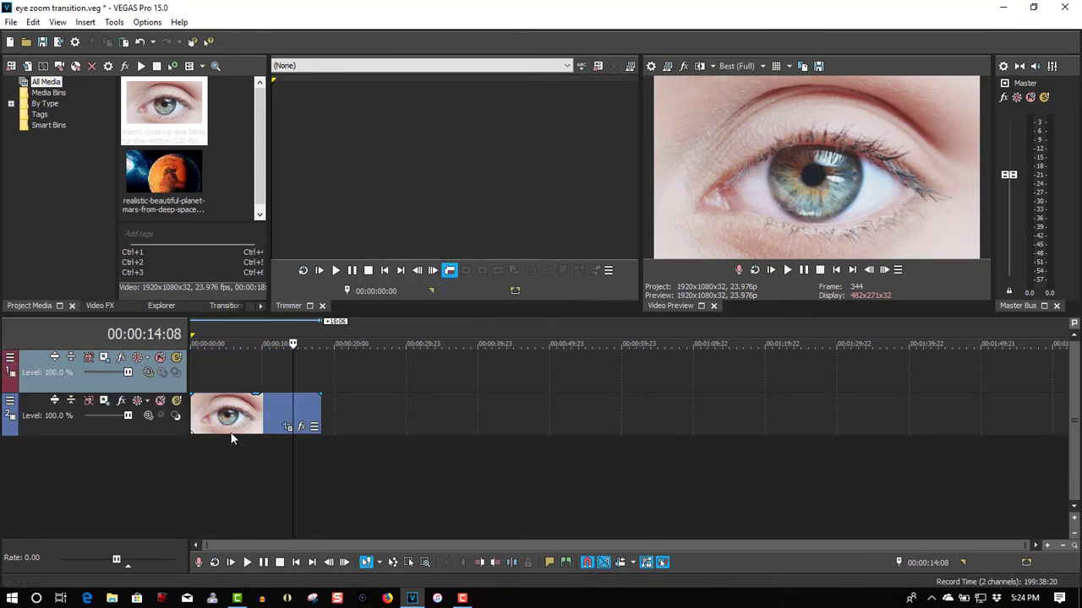
Copy the eye clip onto the new upper track, aligned at 00:00:00
{"action": "left_click", "coordinate": [228, 417]}
{"action": "right_click", "coordinate": [226, 416]}
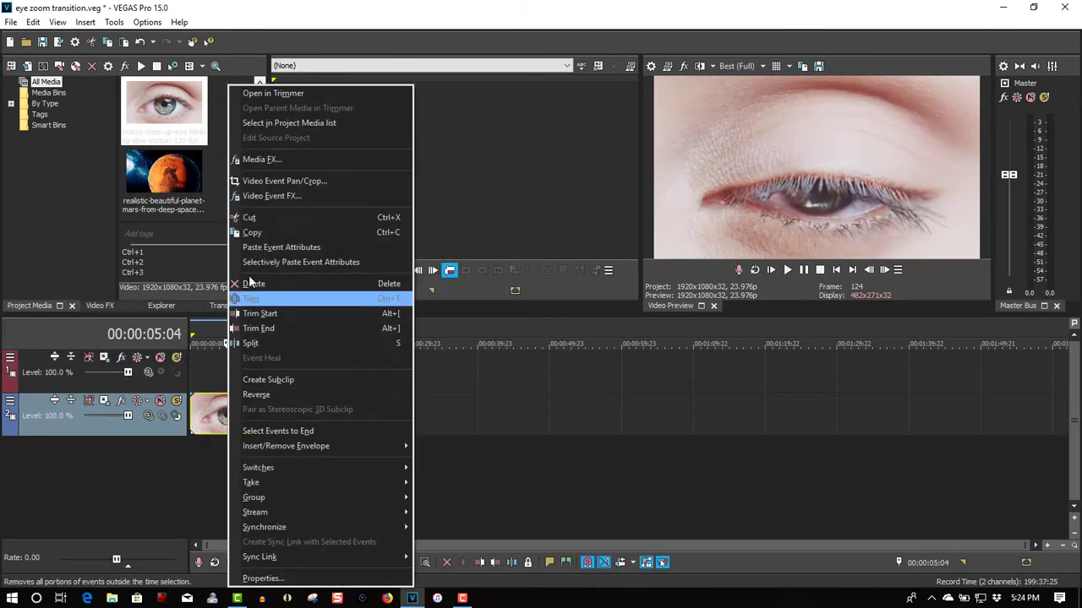
{"action": "left_click", "coordinate": [253, 233]}
{"action": "right_click", "coordinate": [204, 365]}
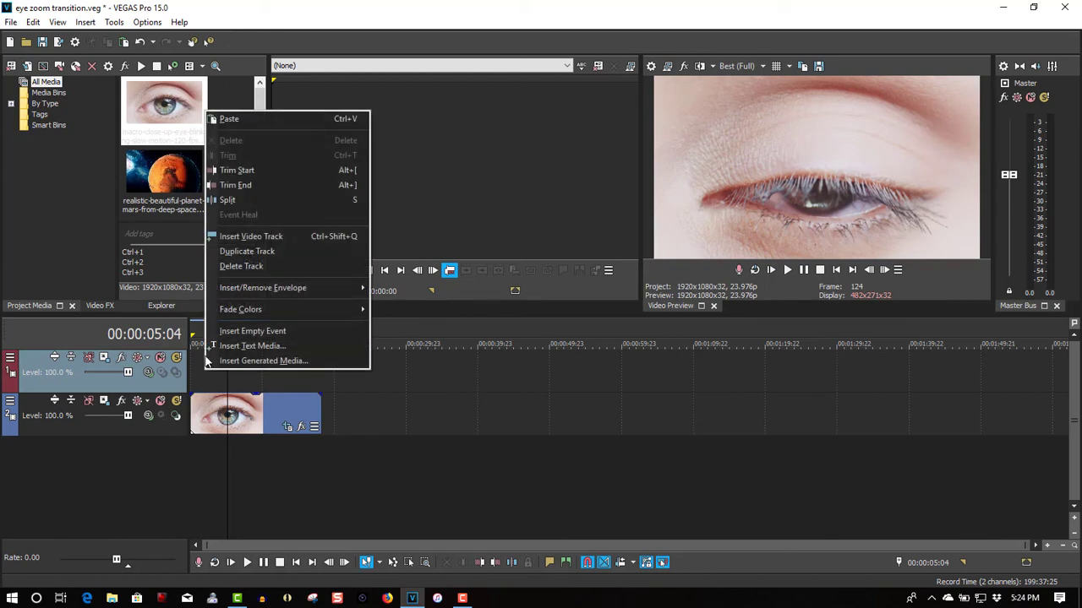
{"action": "left_click", "coordinate": [228, 119]}
{"action": "left_click_drag", "start_coordinate": [293, 373], "coordinate": [271, 367]}
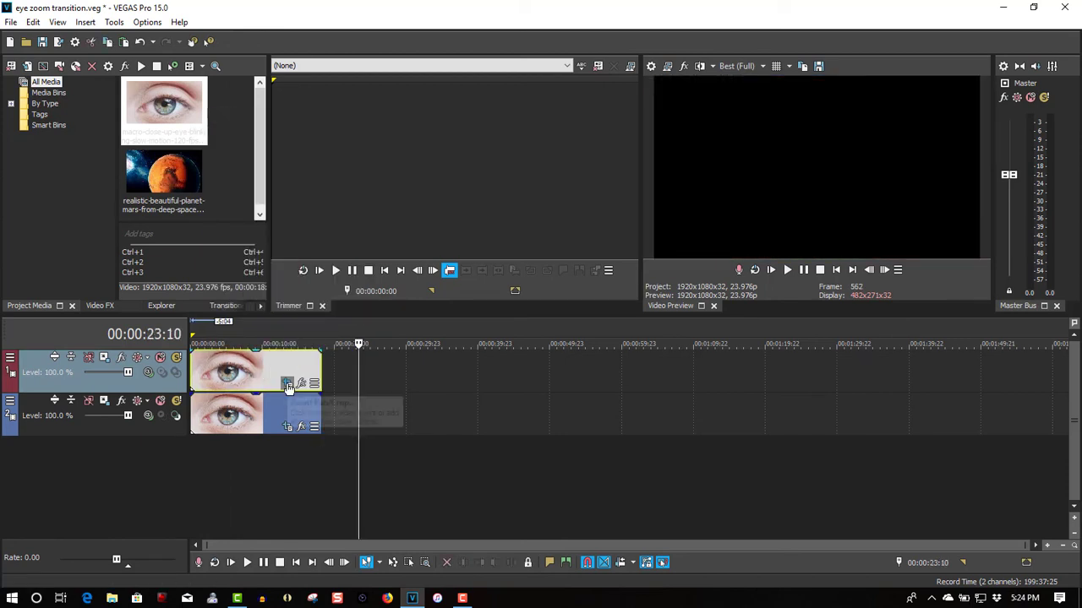
Add a 00:00:04:03 fade-out to the upper eye clip and play the iris zoom from 00:00:12:01
{"action": "left_click", "coordinate": [287, 385]}
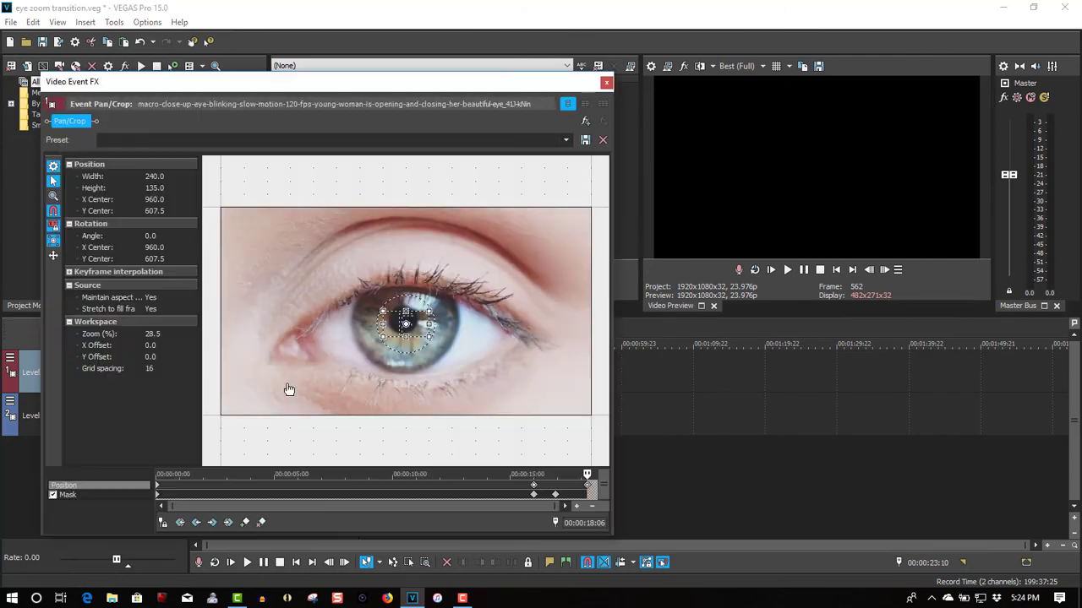
{"action": "left_click", "coordinate": [61, 495]}
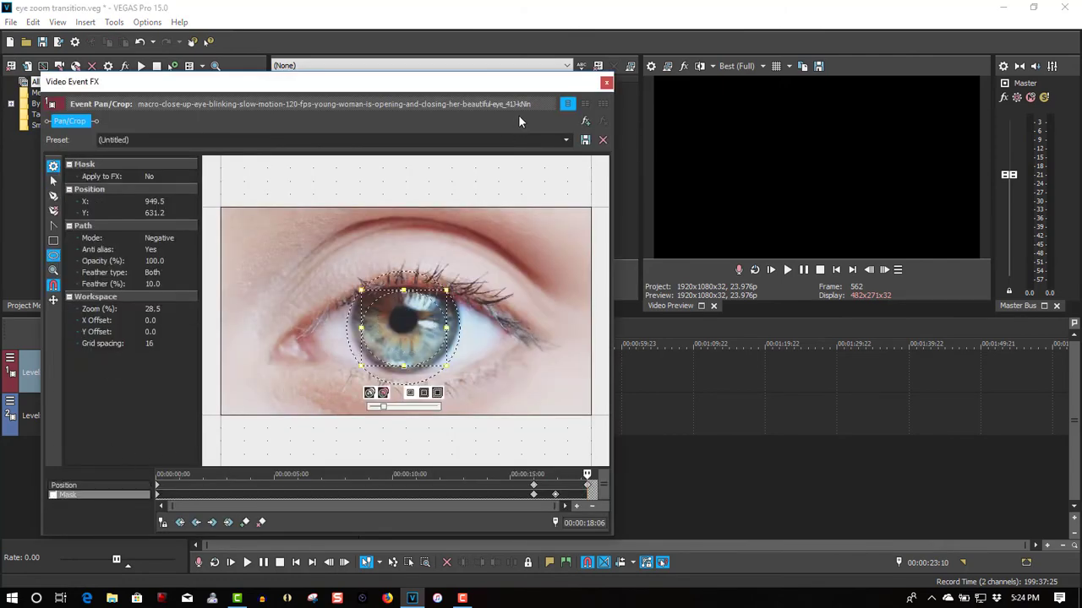
{"action": "left_click", "coordinate": [606, 82]}
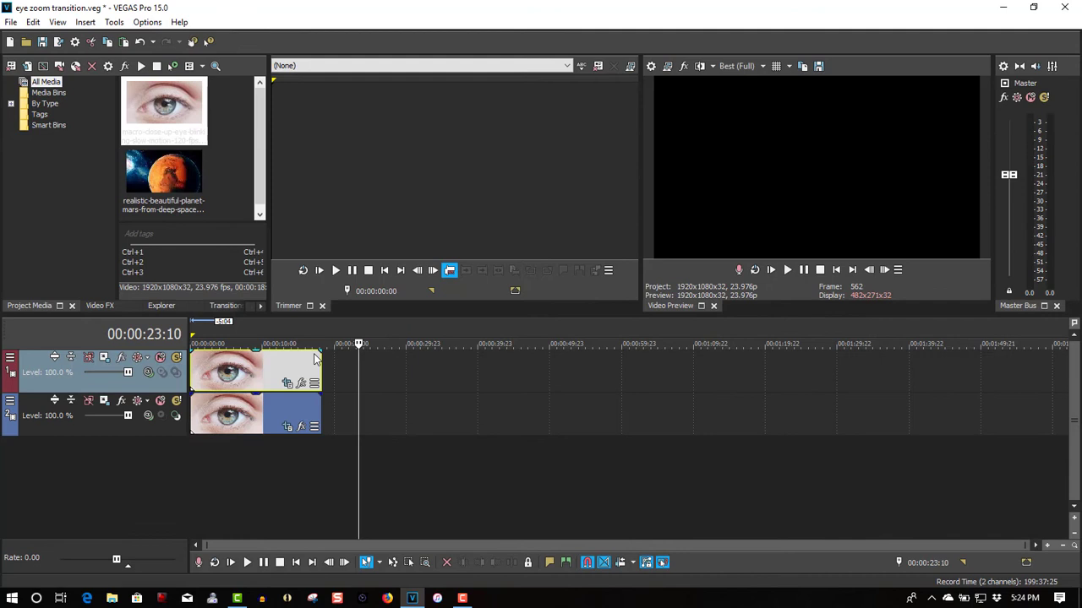
{"action": "left_click_drag", "start_coordinate": [320, 359], "coordinate": [291, 347]}
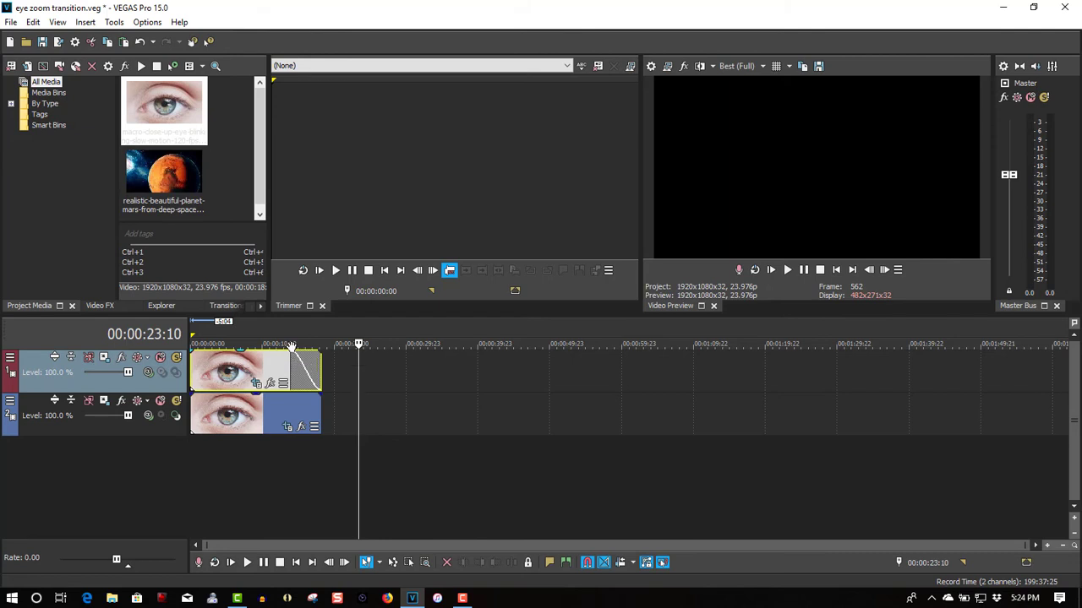
{"action": "left_click", "coordinate": [276, 328]}
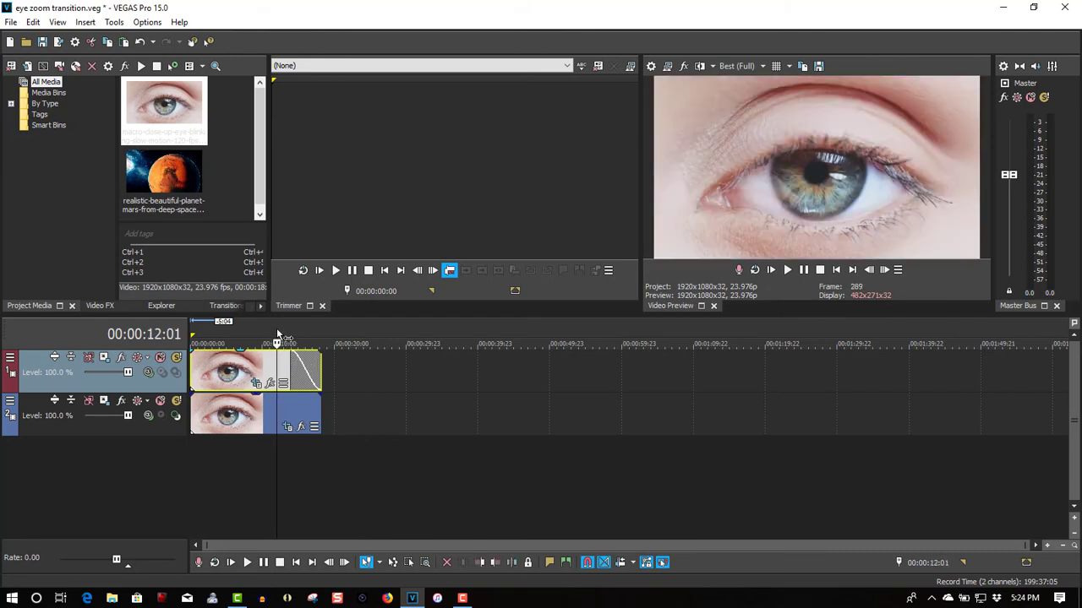
{"action": "left_click", "coordinate": [788, 271]}
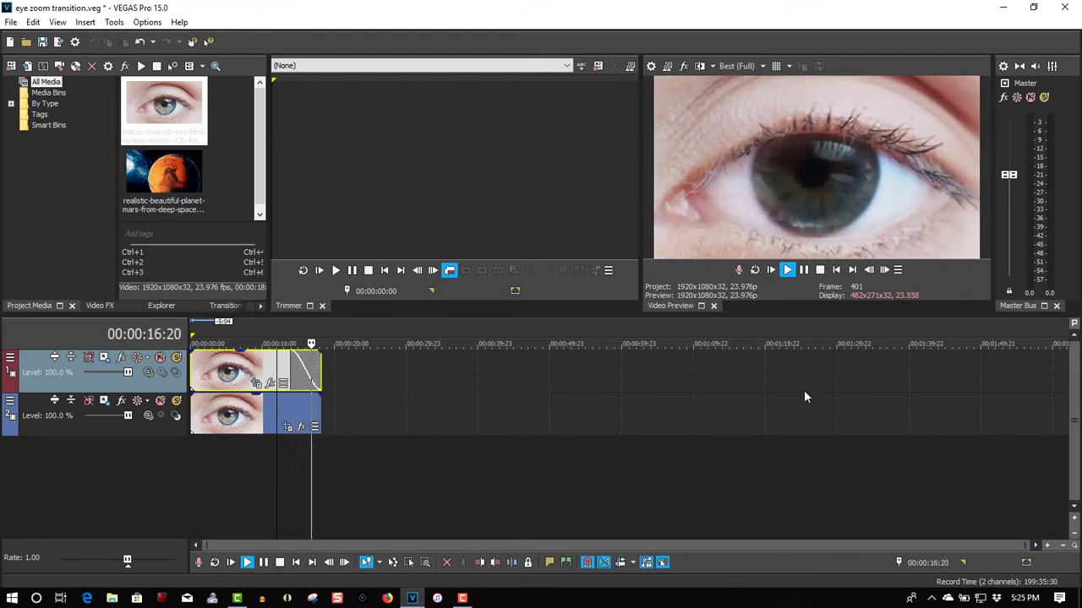
Add the Mars clip on a third track overlapping the eye clips' ends, with a short fade-in
{"action": "left_click", "coordinate": [803, 270]}
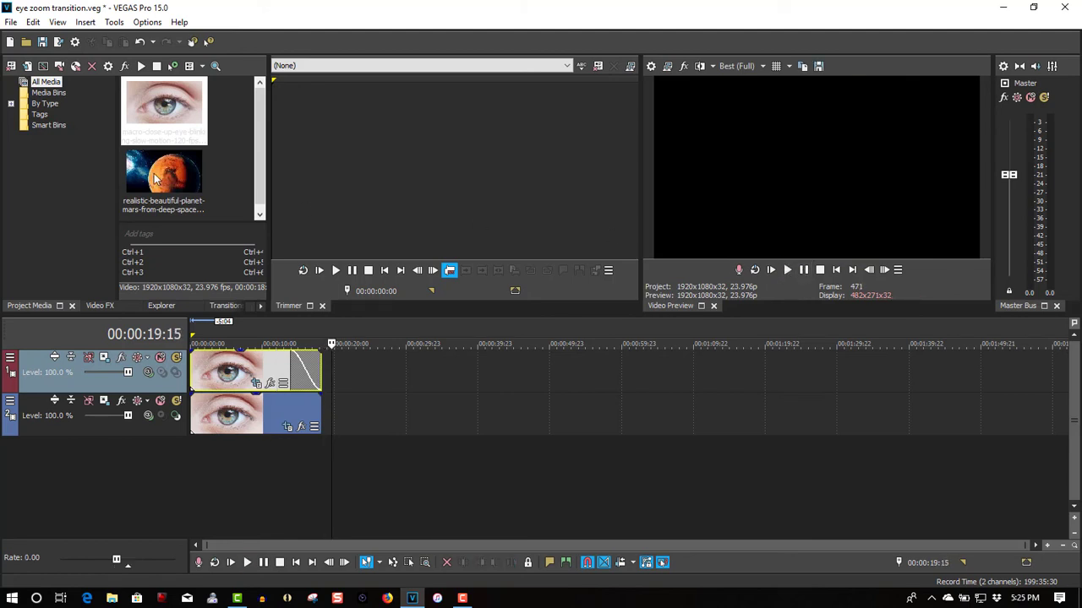
{"action": "left_click_drag", "start_coordinate": [155, 178], "coordinate": [296, 463]}
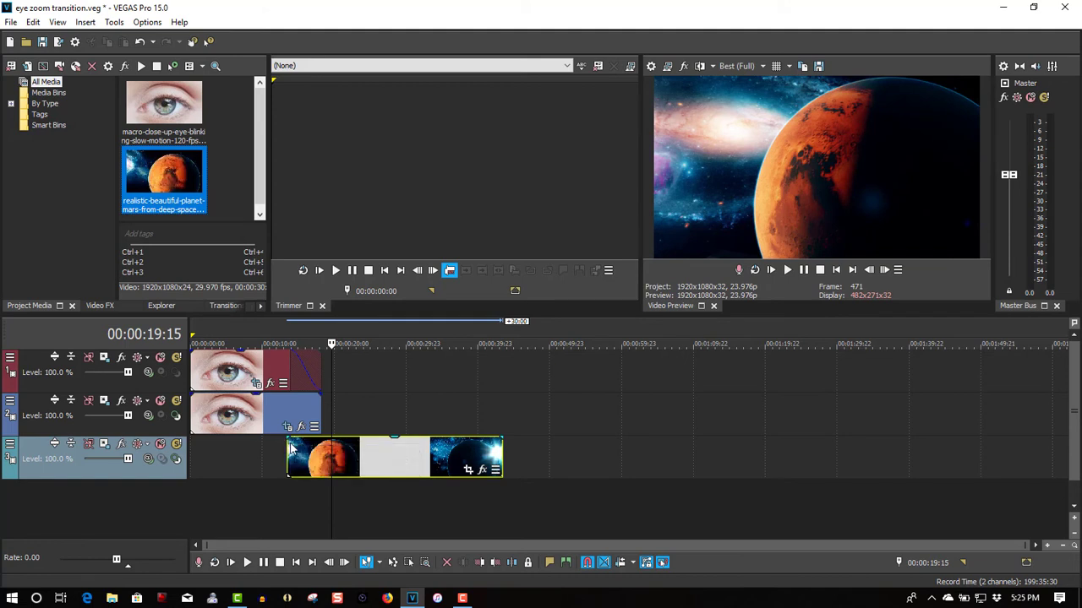
{"action": "left_click", "coordinate": [287, 441]}
{"action": "left_click_drag", "start_coordinate": [287, 441], "coordinate": [313, 441]}
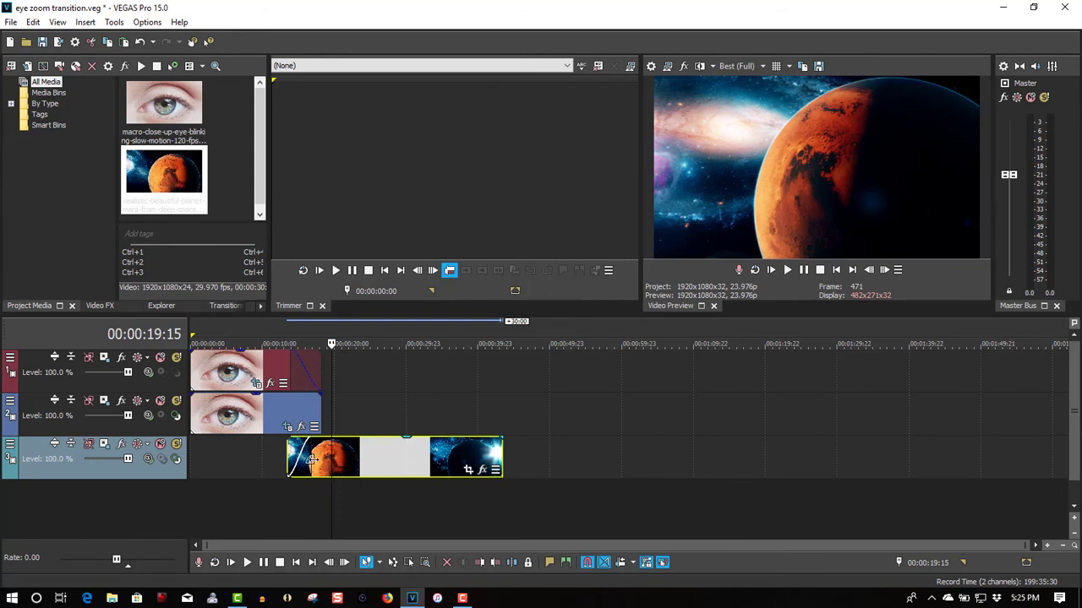
{"action": "left_click", "coordinate": [356, 465]}
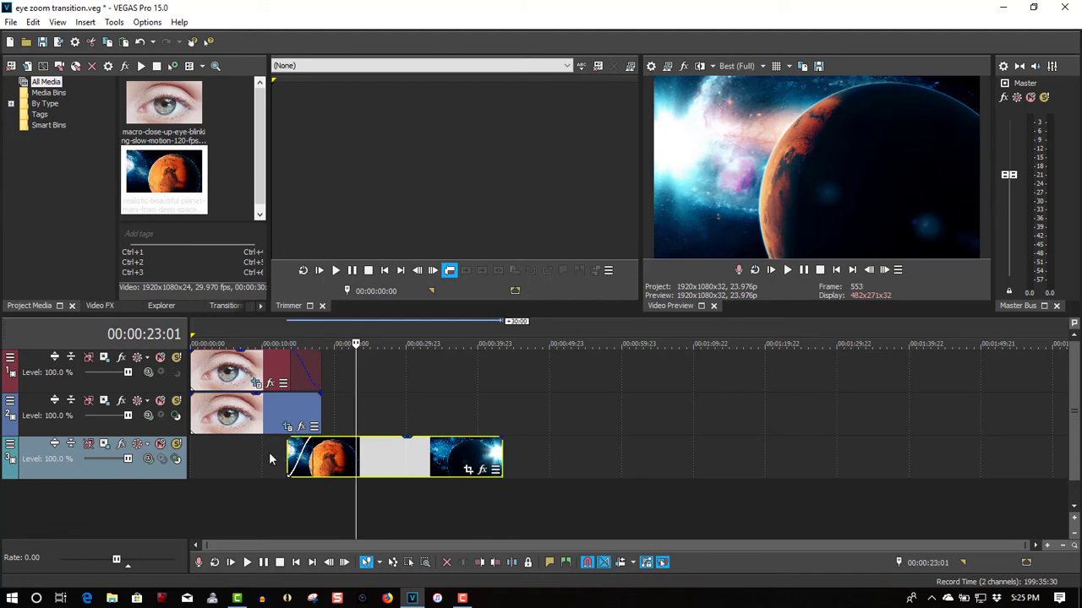
{"action": "left_click", "coordinate": [269, 456]}
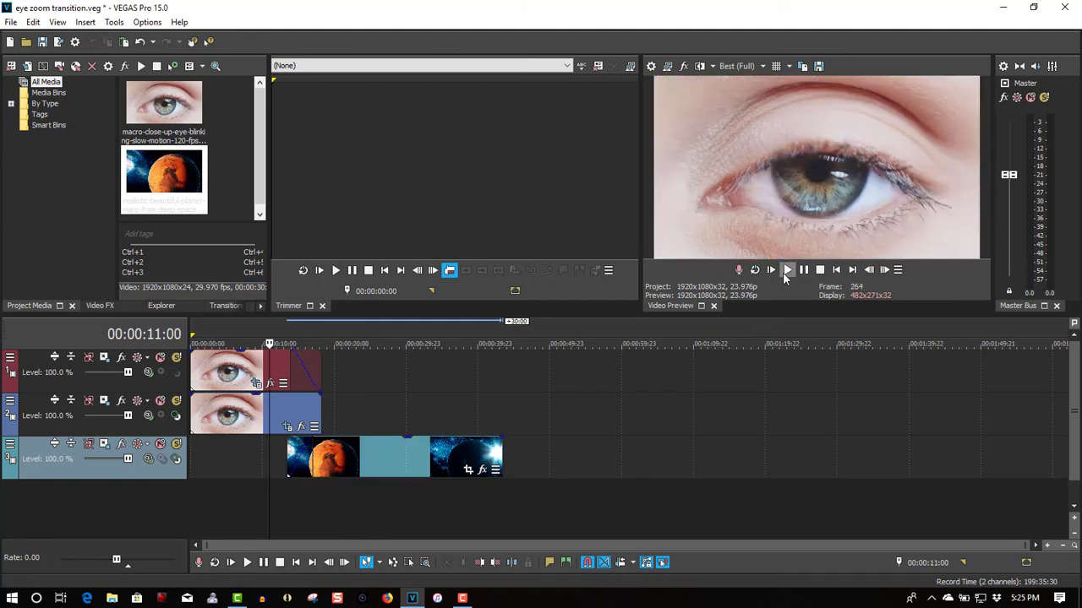
{"action": "left_click", "coordinate": [786, 270]}
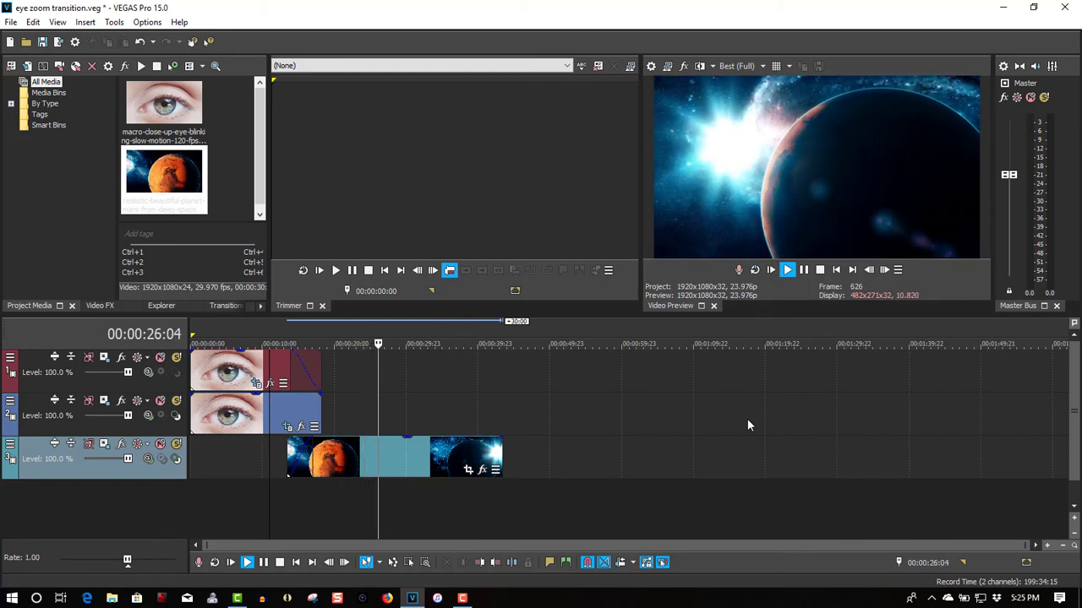
{"action": "left_click", "coordinate": [819, 270]}
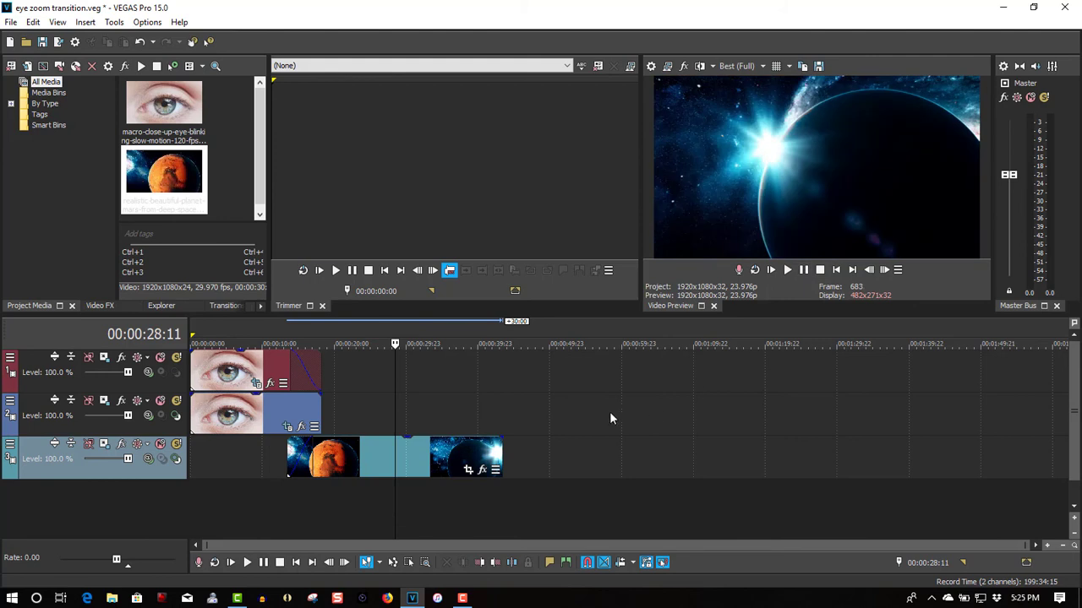